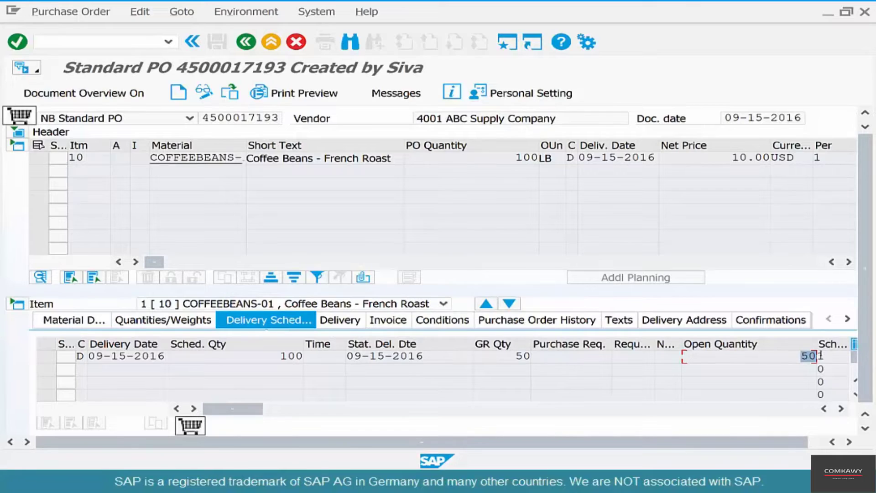
key("F3")
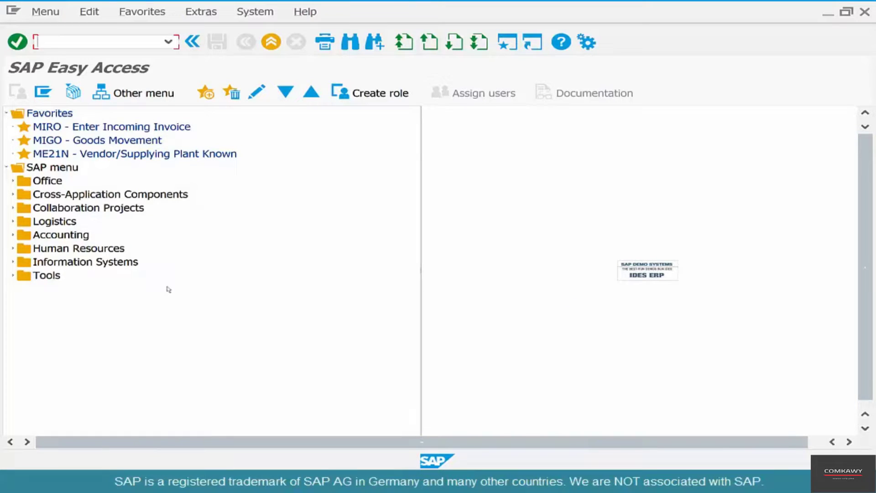
Start ME2L for vendor 4001 and set selection parameter WE101 (open goods receipt)
type("me2l")
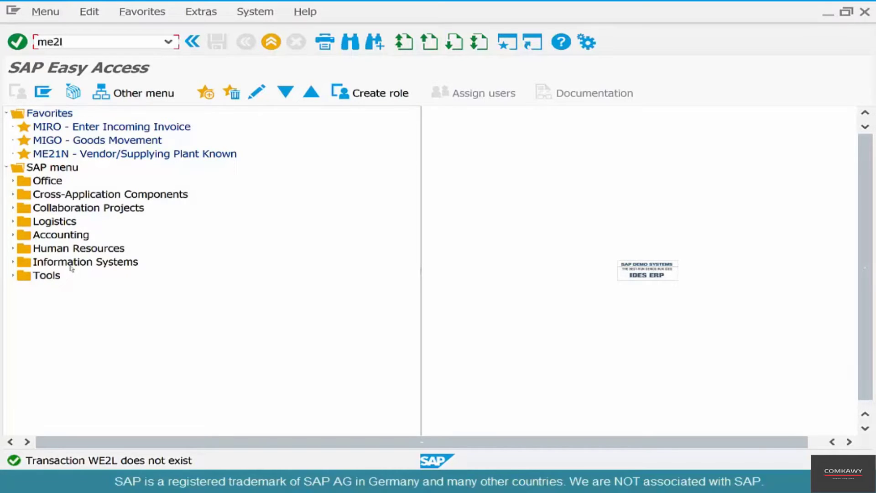
key("Return")
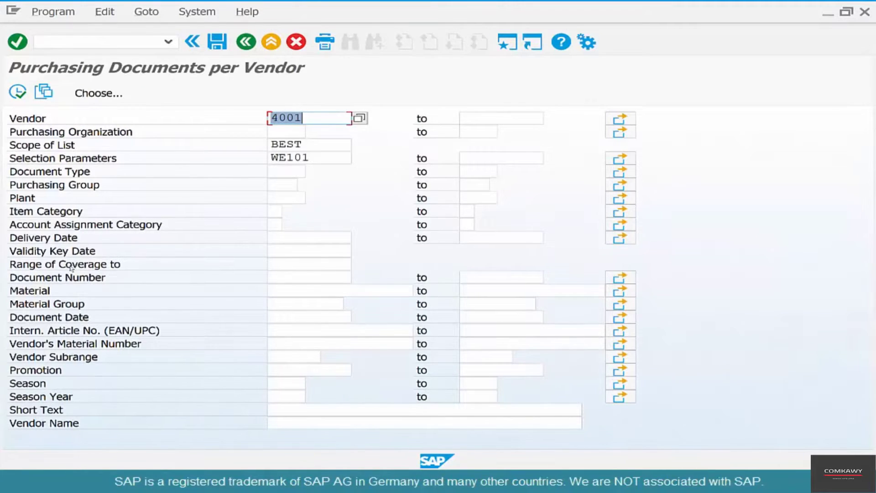
left_click(332, 159)
key("F8")
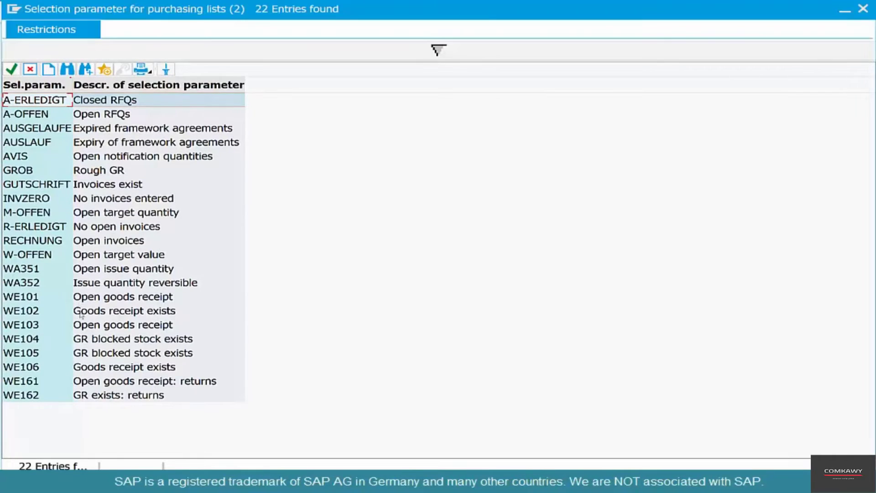
left_click(87, 300)
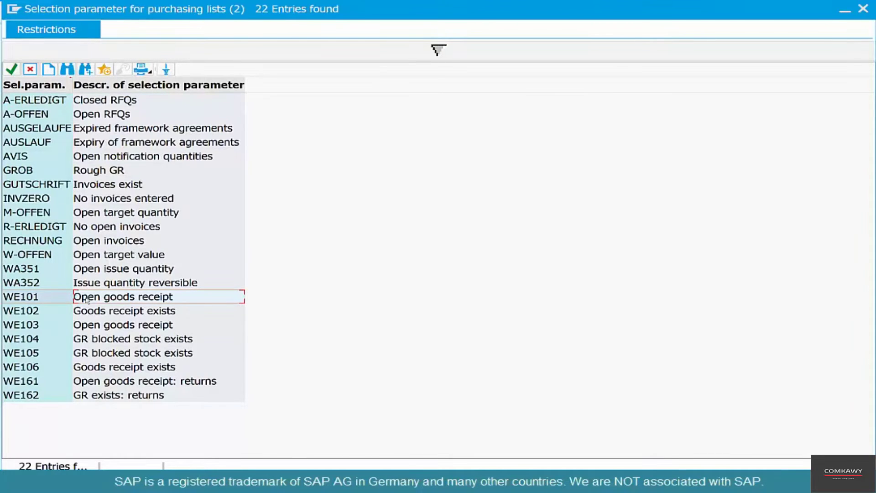
double_click(87, 300)
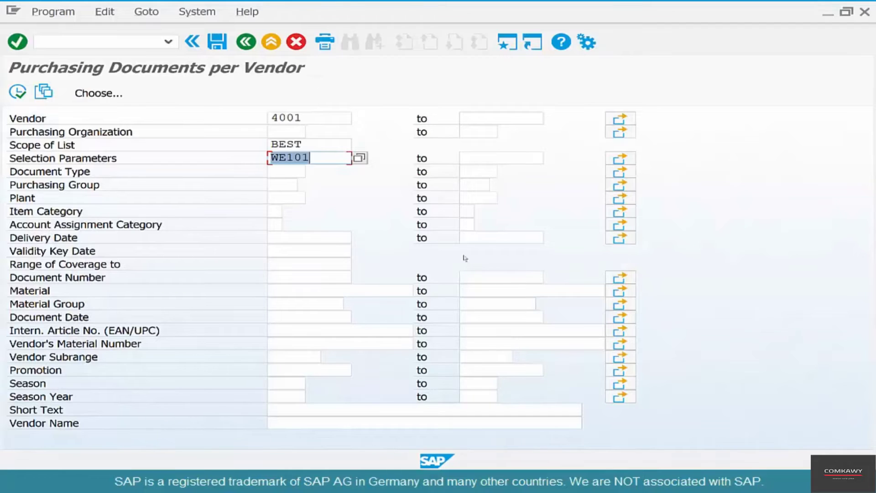
left_click(319, 117)
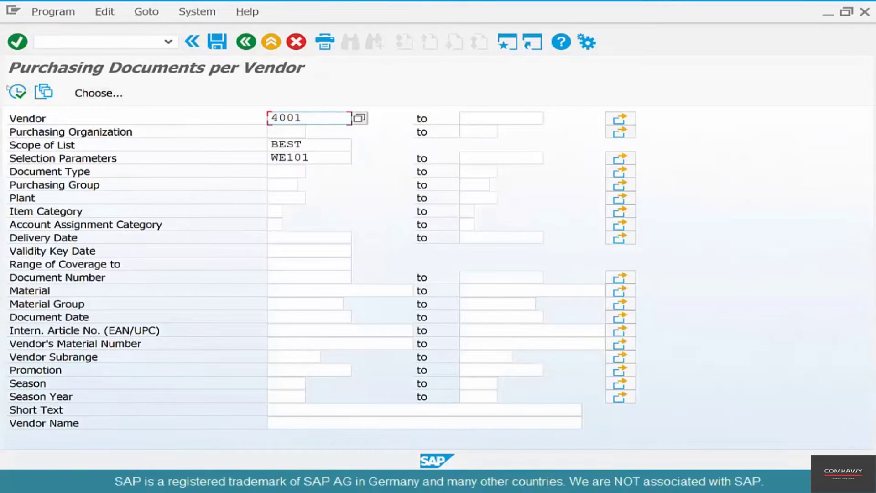
left_click(18, 93)
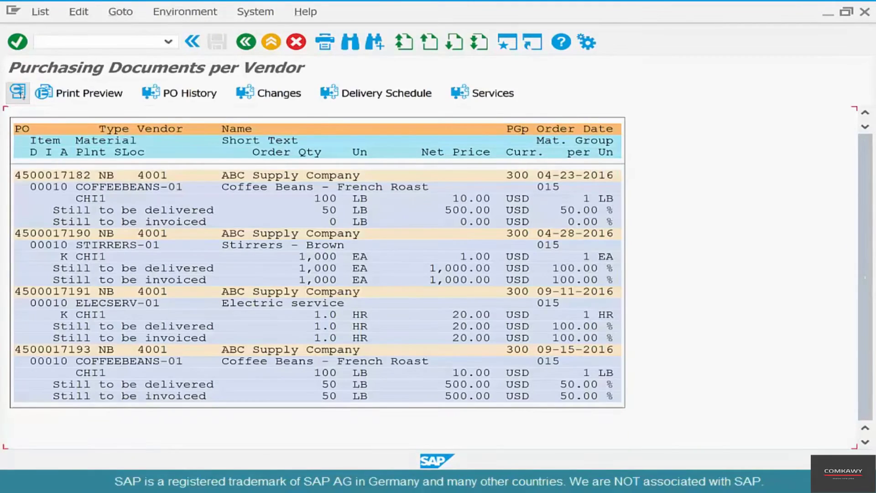
double_click(203, 375)
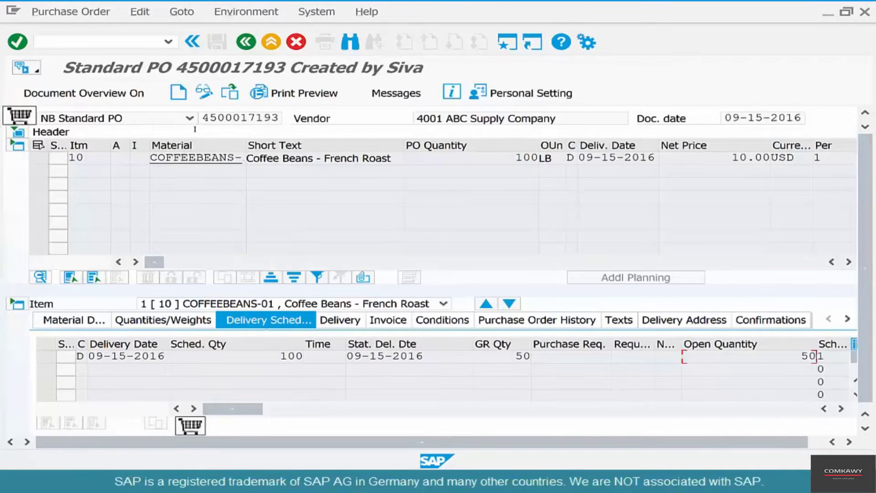
left_click_drag(203, 118, 288, 117)
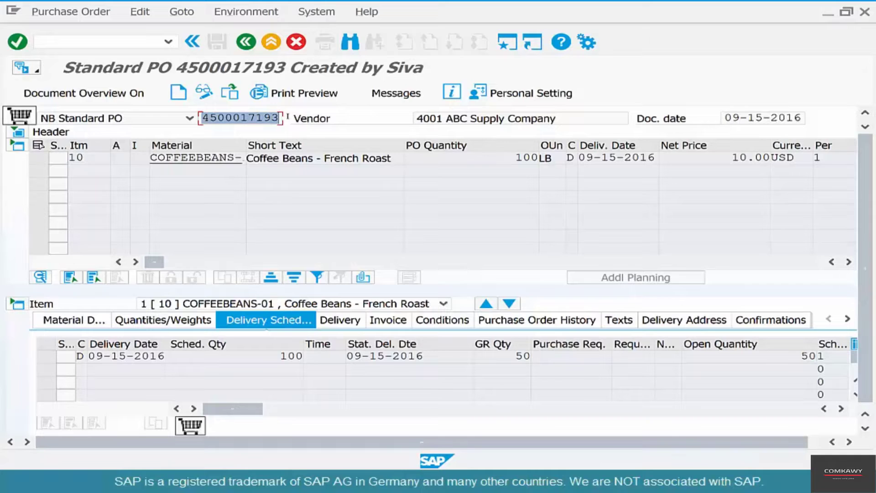
key("F3")
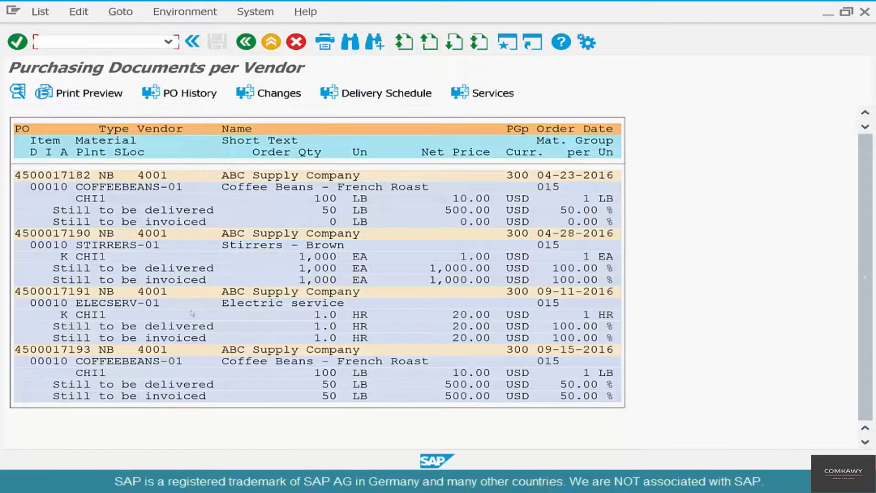
left_click(64, 350)
left_click(325, 385)
left_click(322, 375)
double_click(322, 378)
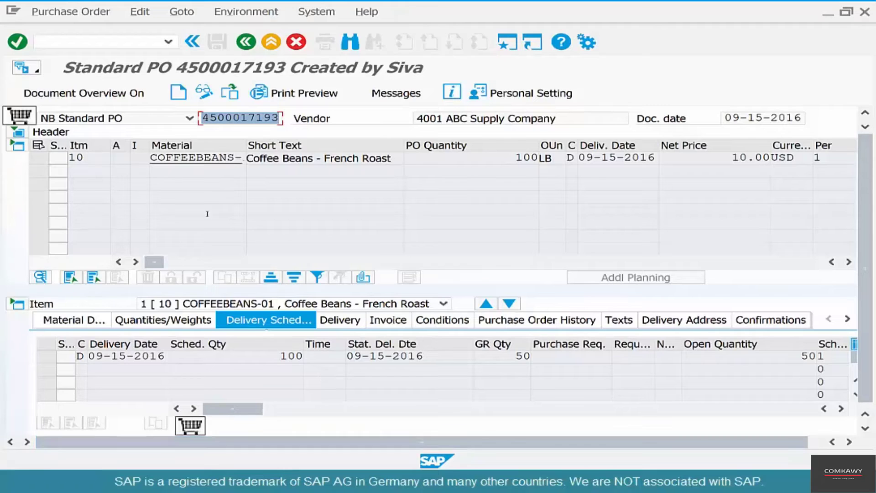
left_click(345, 322)
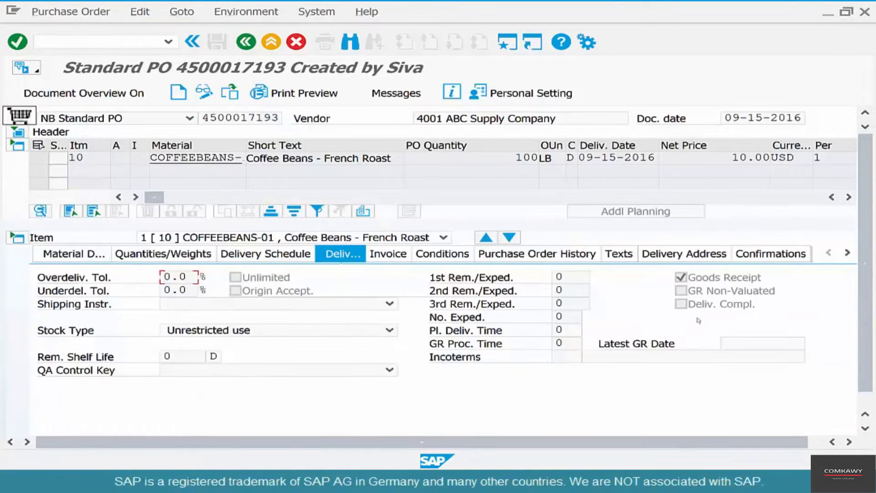
left_click(78, 14)
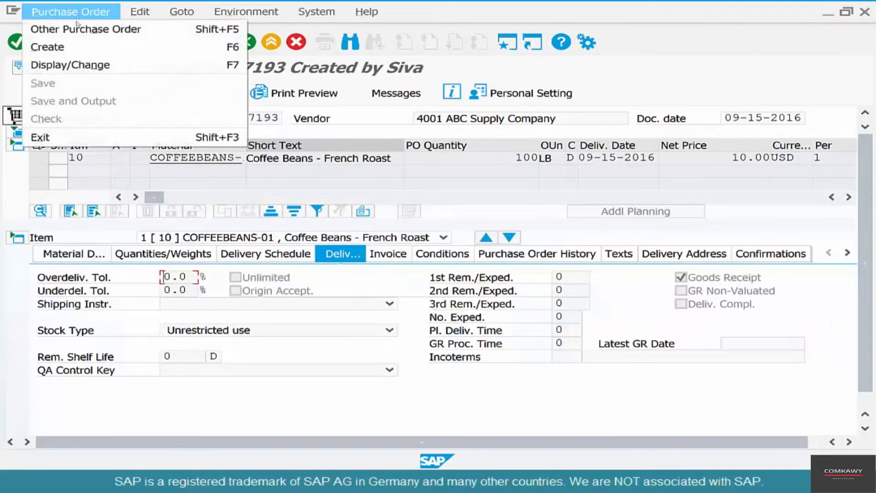
left_click(80, 65)
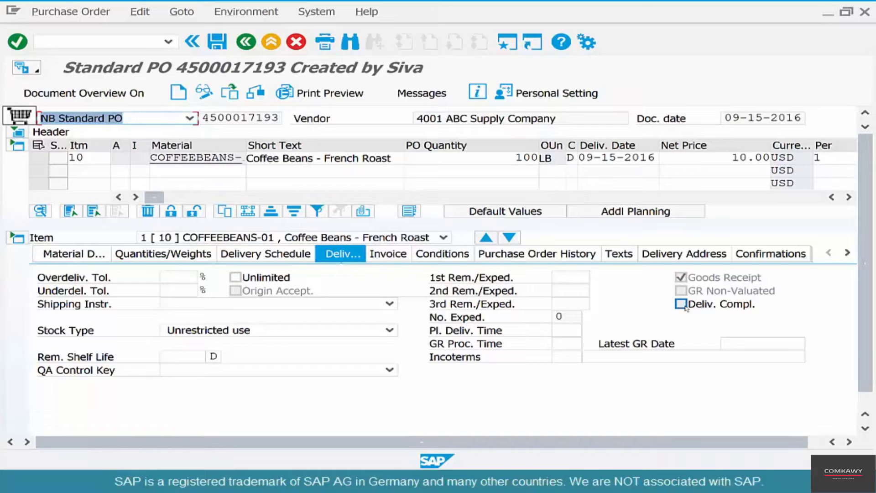
left_click(681, 304)
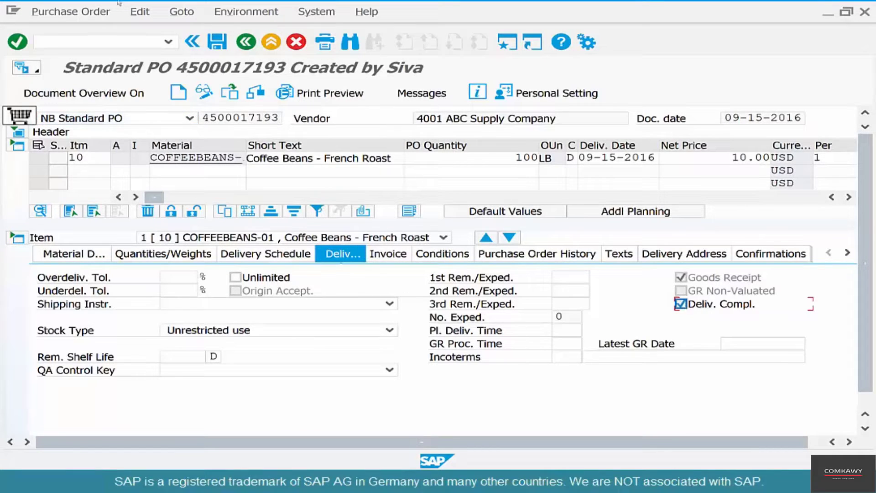
left_click(217, 46)
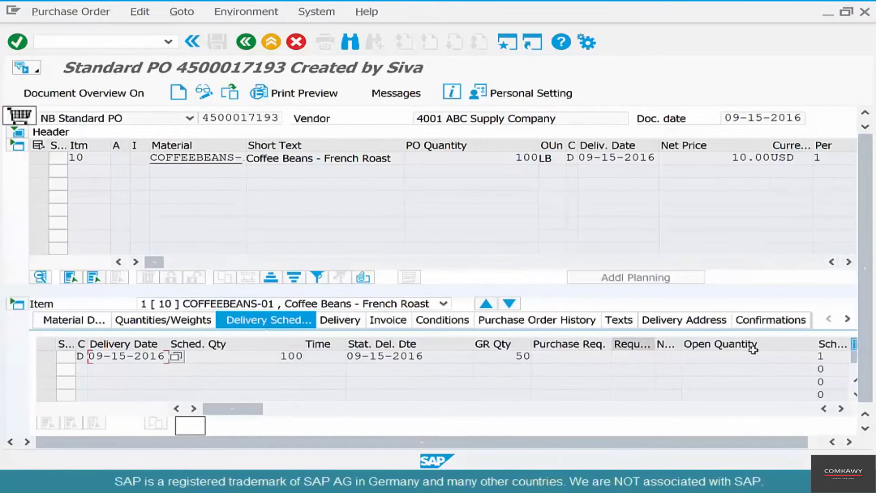
left_click(784, 356)
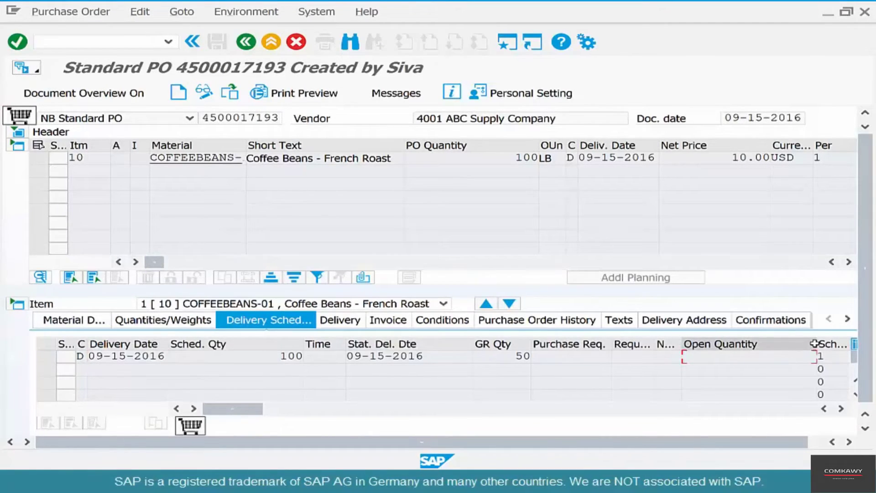
left_click_drag(811, 343, 755, 344)
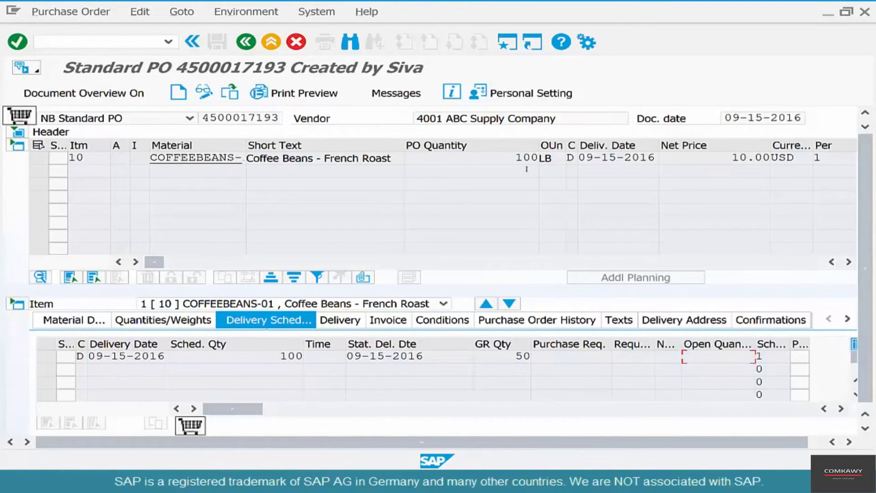
left_click_drag(515, 158, 544, 157)
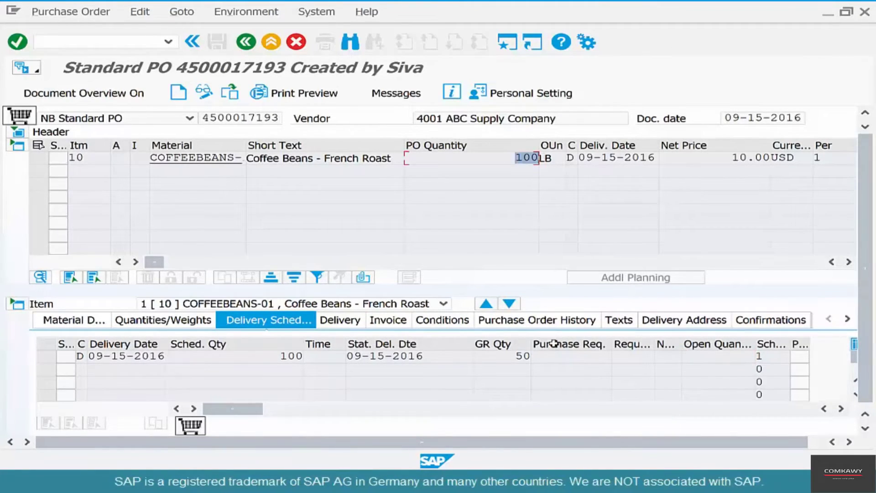
left_click_drag(508, 358, 537, 351)
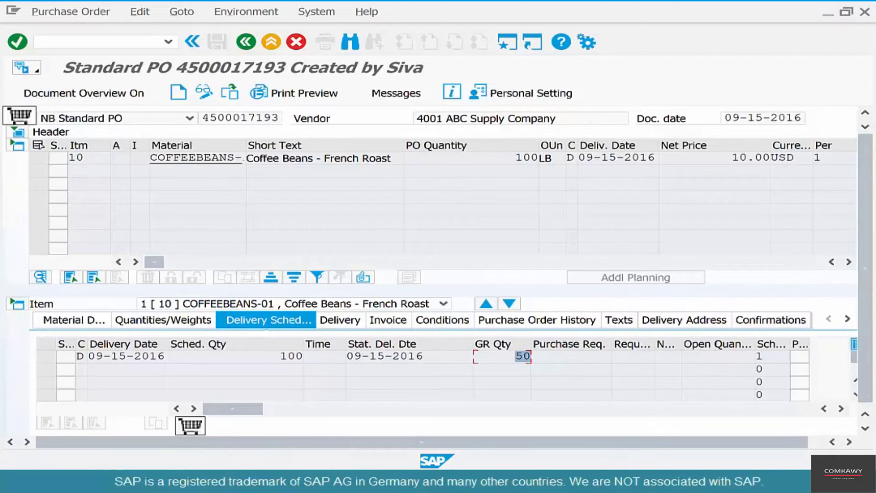
left_click(718, 355)
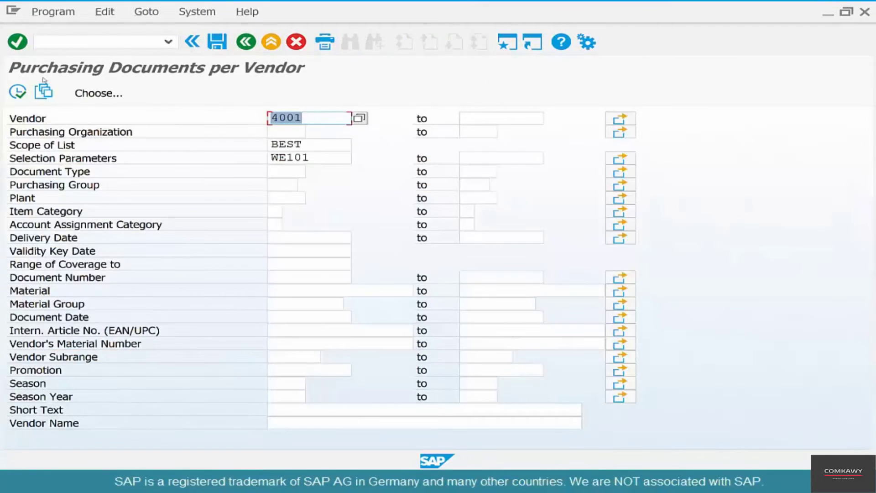
left_click(17, 93)
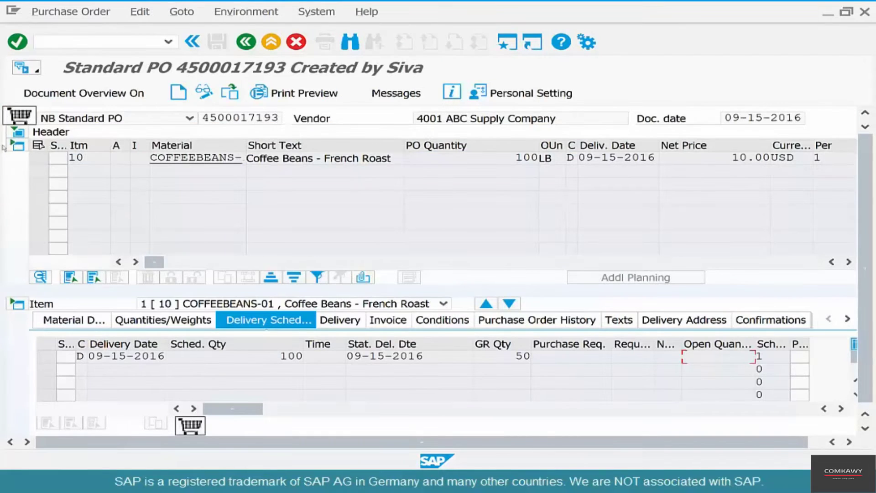
left_click(340, 320)
left_click(71, 12)
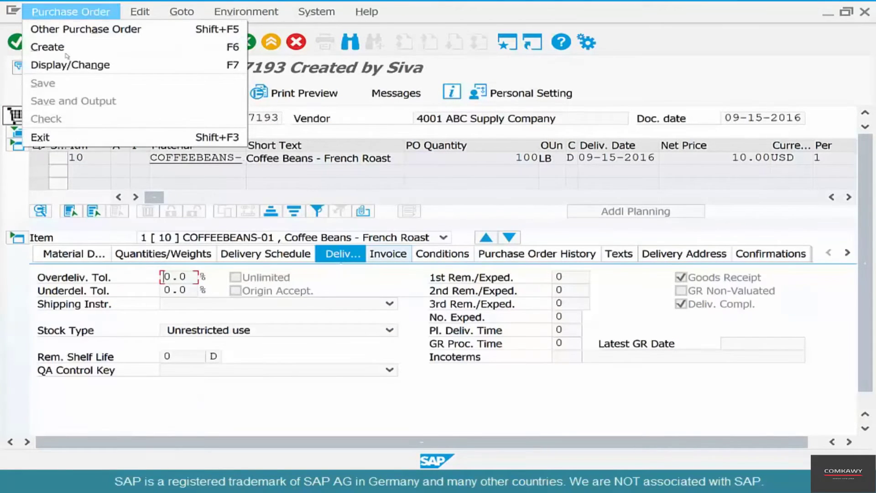
key("Escape")
left_click(204, 91)
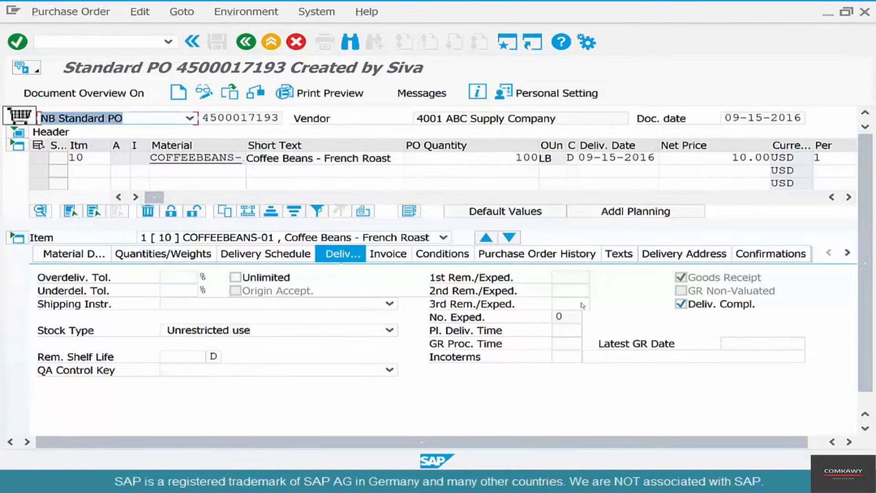
left_click(710, 313)
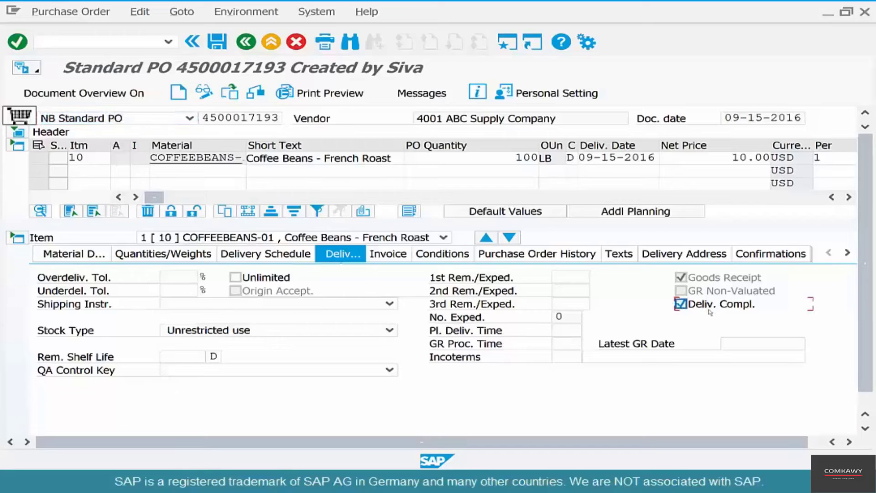
left_click(711, 313)
Check the delivery schedule's restored open quantity of 50 and select item 10
left_click(267, 254)
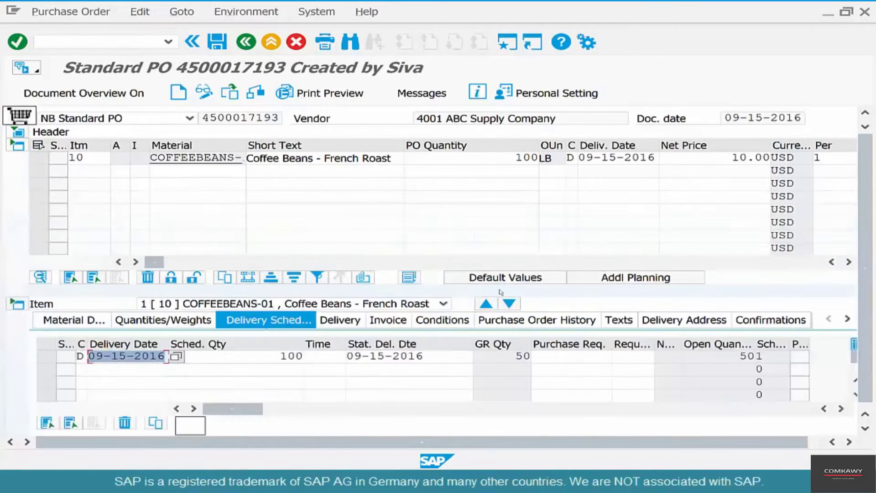
left_click_drag(738, 356, 760, 357)
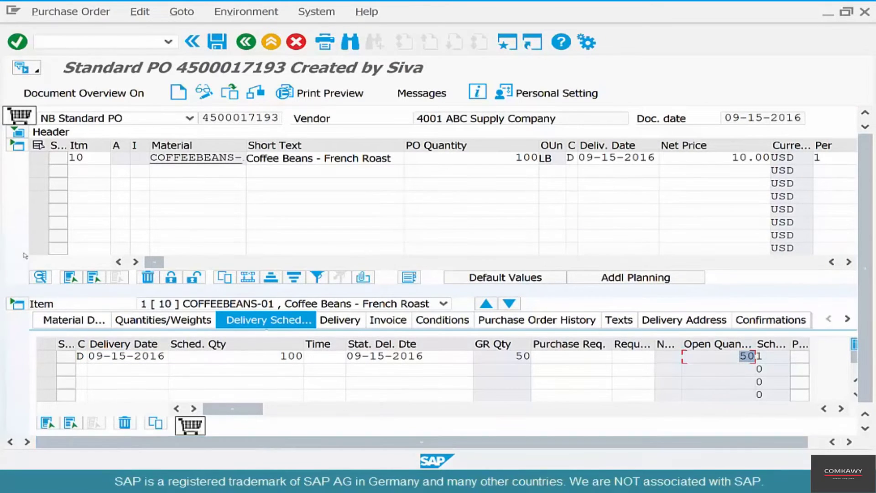
left_click(46, 159)
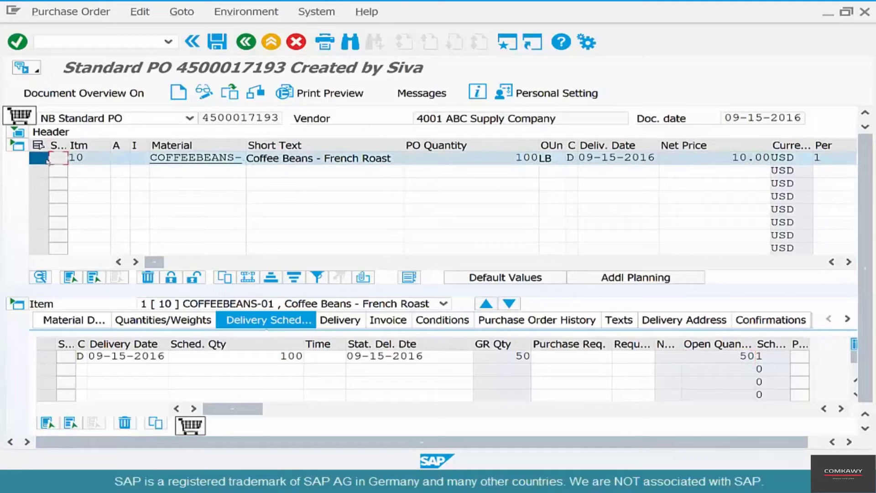
Block item 10 and confirm its schedule line's open quantity is now blank
left_click(176, 279)
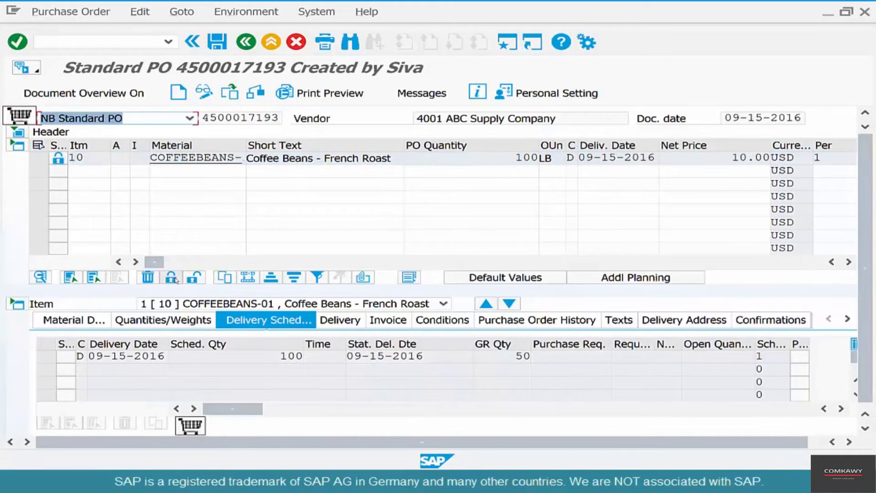
left_click(731, 356)
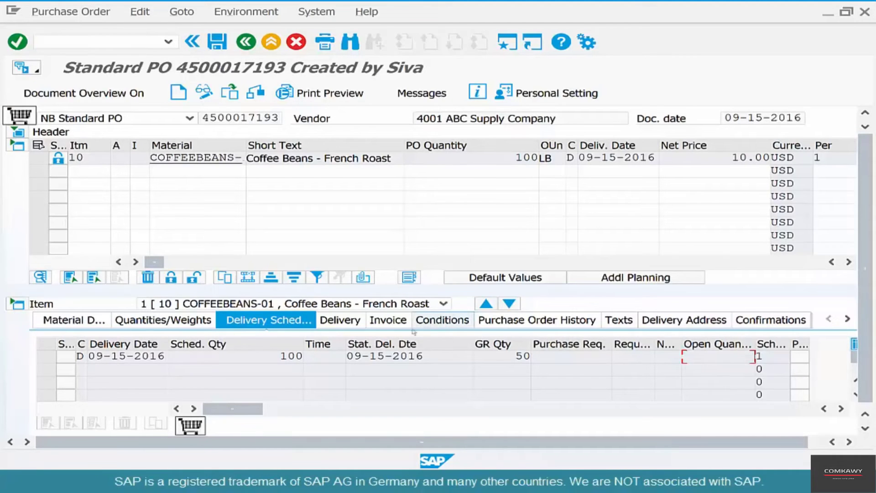
Show blocked item 10's delivery data: delivery complete unset, goods receipt ticked
left_click(363, 327)
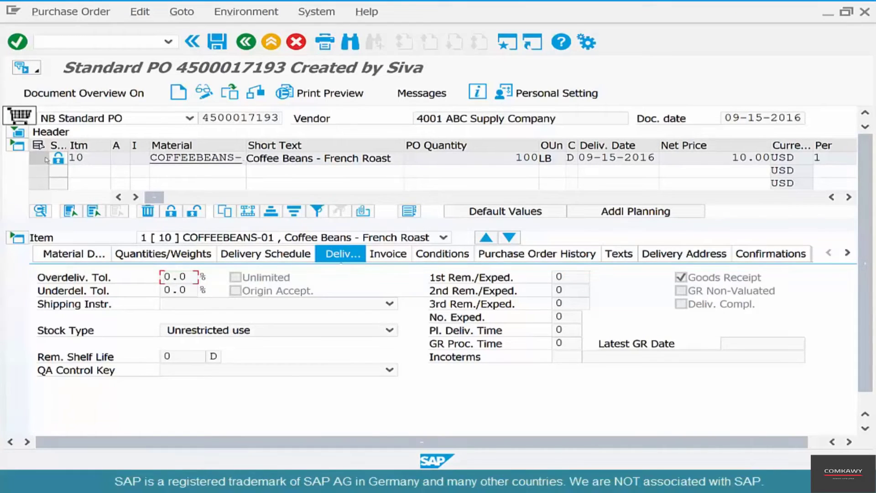
Select and deselect item 10, then switch to the PowerPoint Returns slide
left_click(46, 158)
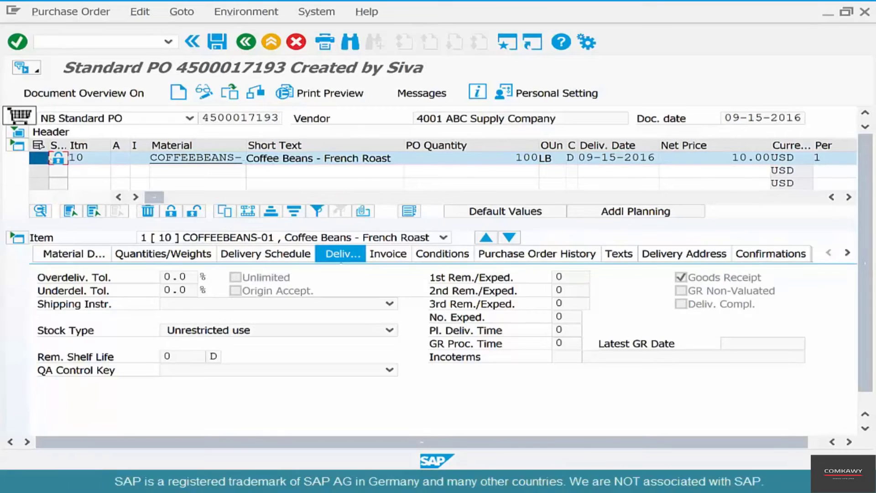
left_click(195, 212)
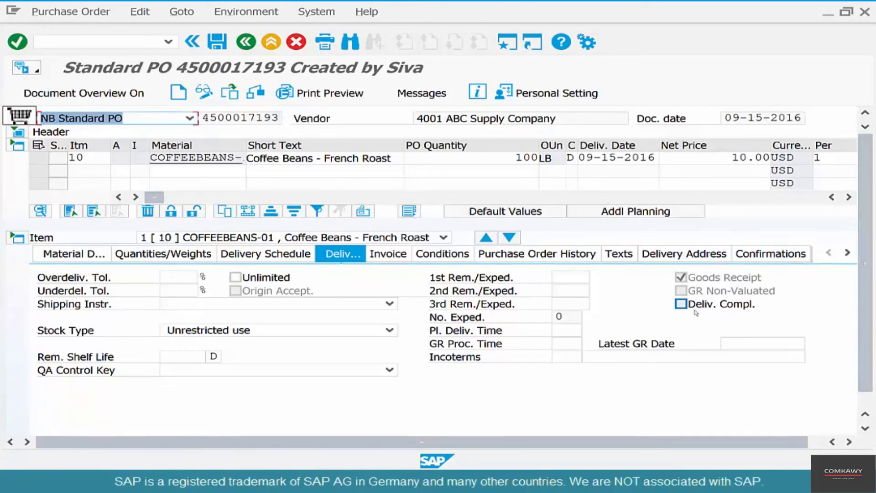
key("alt+Tab")
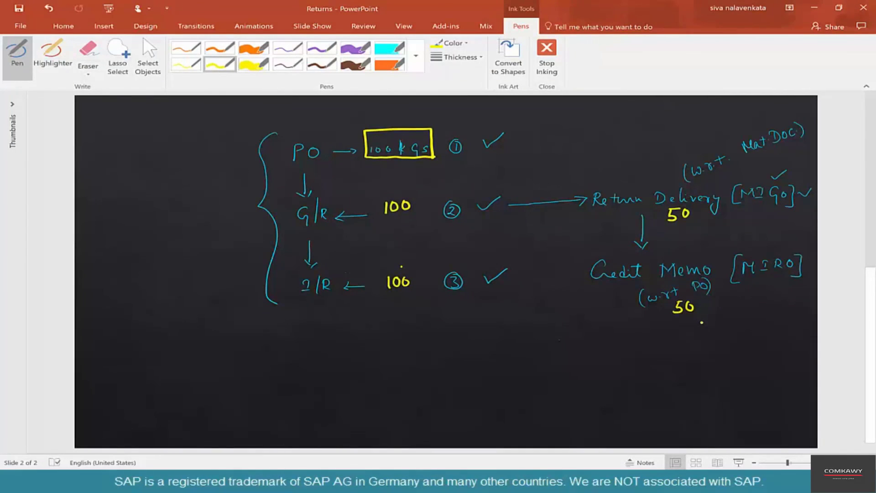
Box the credit-memo 50 in yellow ink and write '1 Mark Complete' and '2 Block' below a line
mouse_move(701, 296)
left_mouse_down()
mouse_move(668, 298)
mouse_move(697, 316)
mouse_move(703, 298)
left_mouse_up()
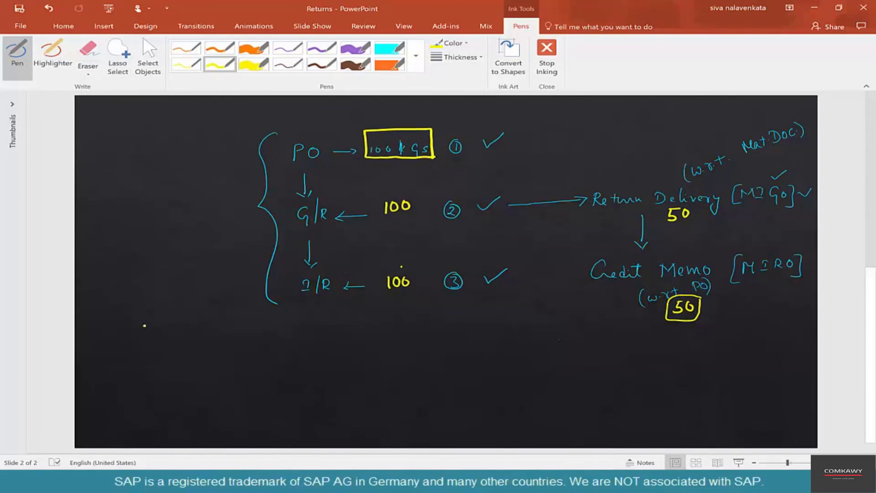
left_click_drag(126, 323, 575, 312)
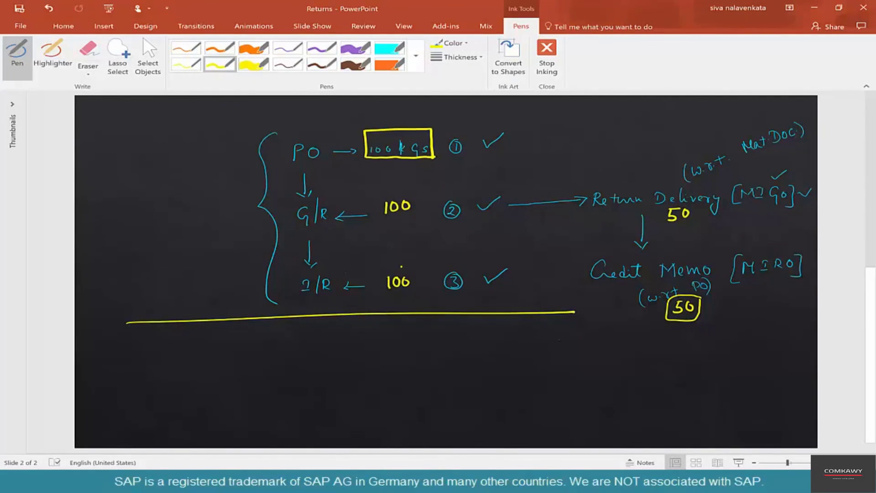
mouse_move(245, 337)
left_mouse_down()
mouse_move(245, 349)
mouse_move(247, 332)
mouse_move(279, 349)
mouse_move(383, 336)
mouse_move(383, 351)
mouse_move(416, 337)
left_mouse_up()
left_click(327, 344)
mouse_move(242, 364)
left_mouse_down()
mouse_move(250, 374)
mouse_move(238, 374)
mouse_move(256, 361)
mouse_move(282, 373)
mouse_move(309, 362)
mouse_move(319, 369)
left_mouse_up()
mouse_move(324, 352)
left_mouse_down()
mouse_move(324, 368)
mouse_move(334, 368)
left_mouse_up()
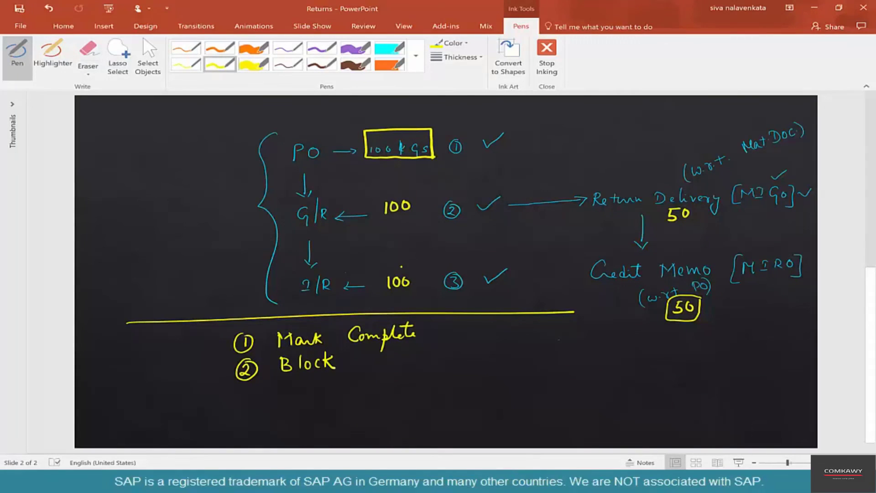